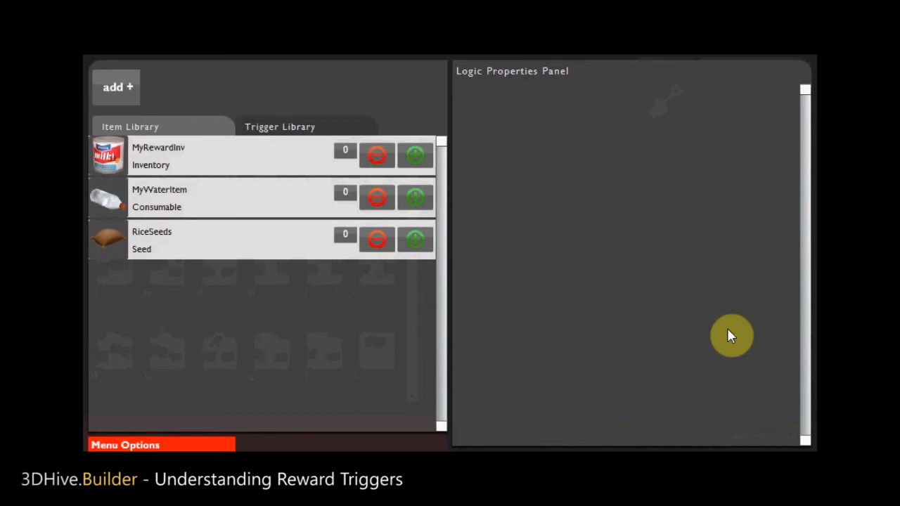
- Add a blank trigger to the trigger library and name it MyConsReward
{"action": "left_click", "coordinate": [168, 155]}
{"action": "left_click", "coordinate": [133, 88]}
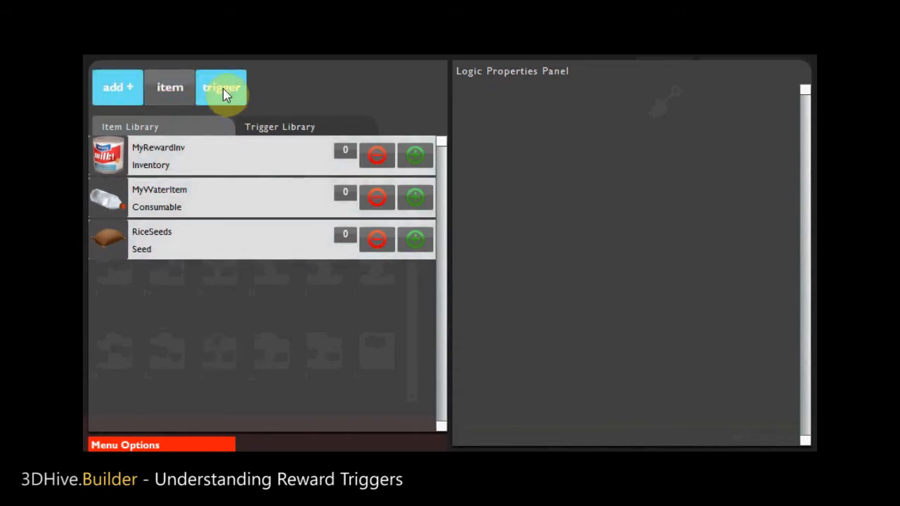
{"action": "left_click", "coordinate": [223, 90]}
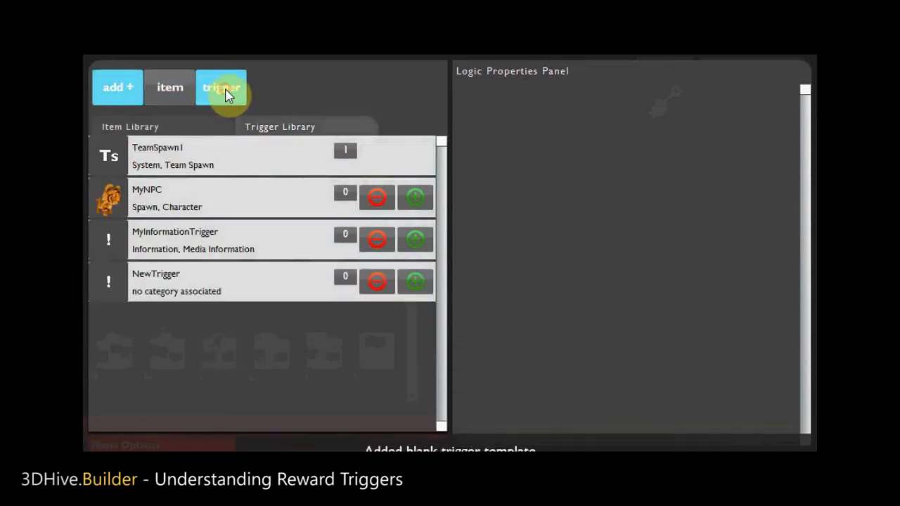
{"action": "left_click", "coordinate": [229, 292]}
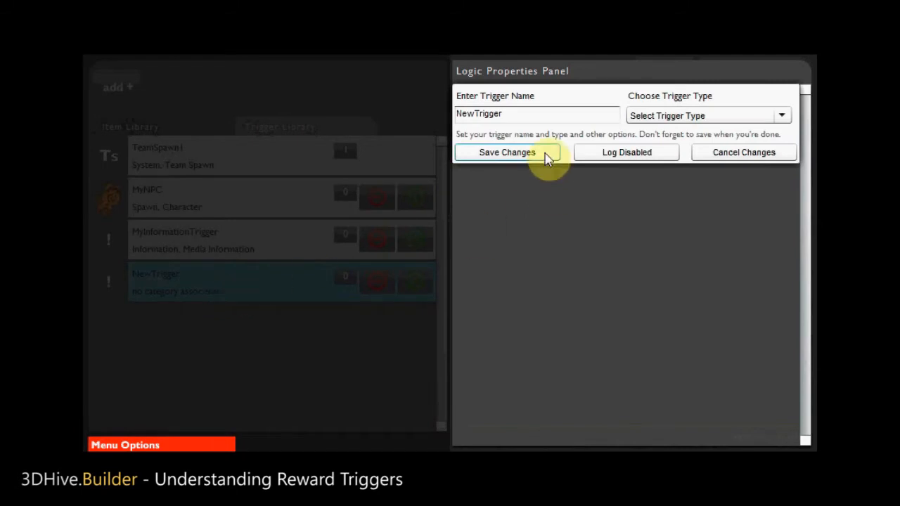
{"action": "left_click", "coordinate": [546, 115]}
{"action": "type", "text": "My"}
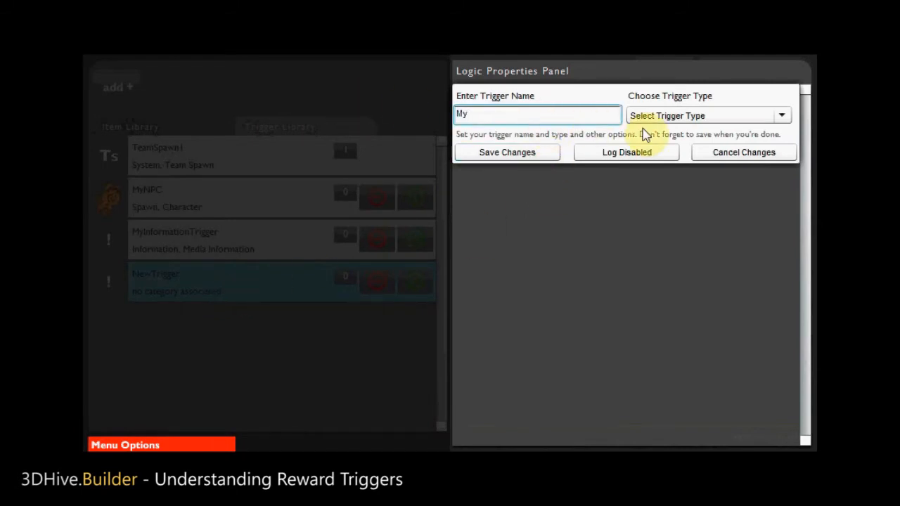
{"action": "type", "text": "ConsReward"}
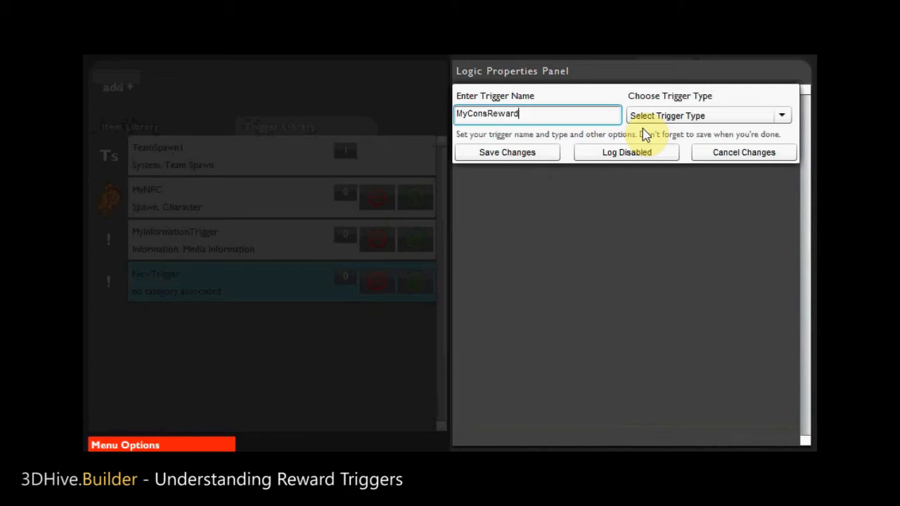
- Set the MyConsReward trigger's type to Rewards and its reward trigger to Reward
{"action": "left_click", "coordinate": [679, 115]}
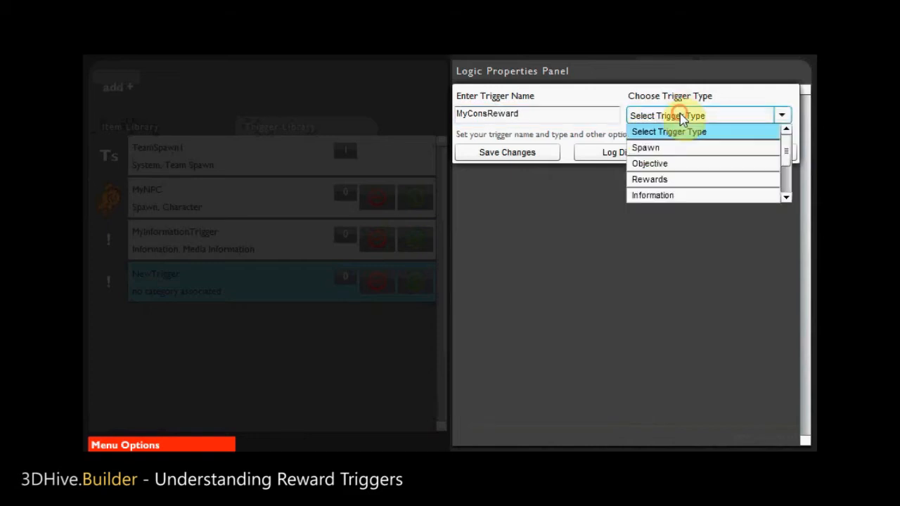
{"action": "left_click", "coordinate": [658, 181]}
{"action": "left_click", "coordinate": [526, 201]}
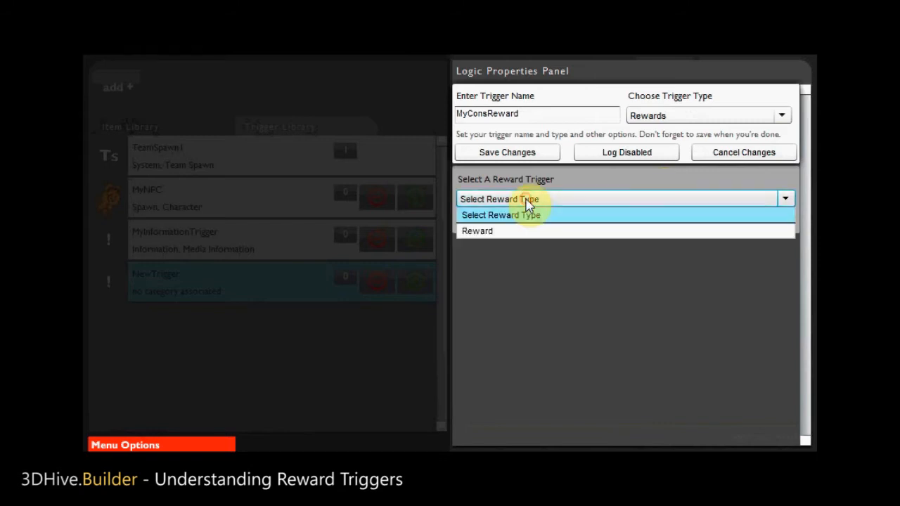
{"action": "left_click", "coordinate": [486, 233]}
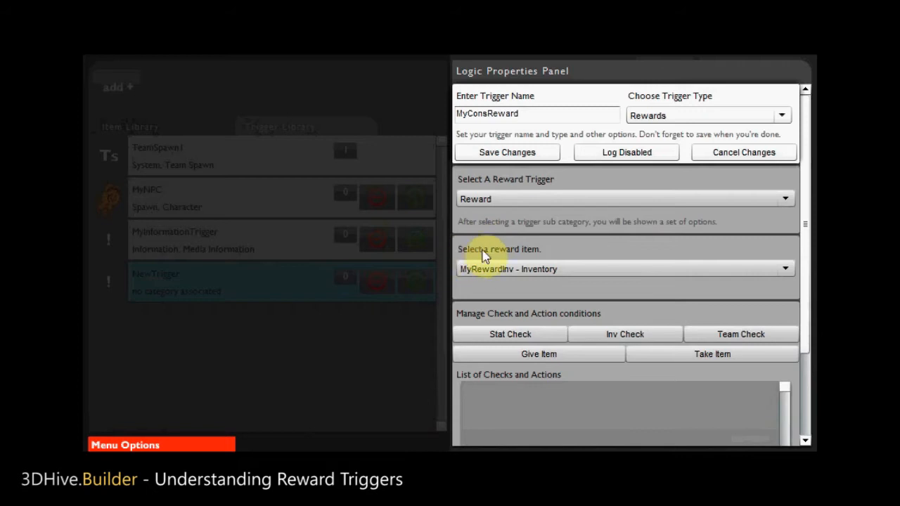
- Choose MyWaterItem - Consumable as the reward item for MyConsReward
{"action": "scroll", "coordinate": [471, 257], "scroll_direction": "down", "scroll_amount": 1}
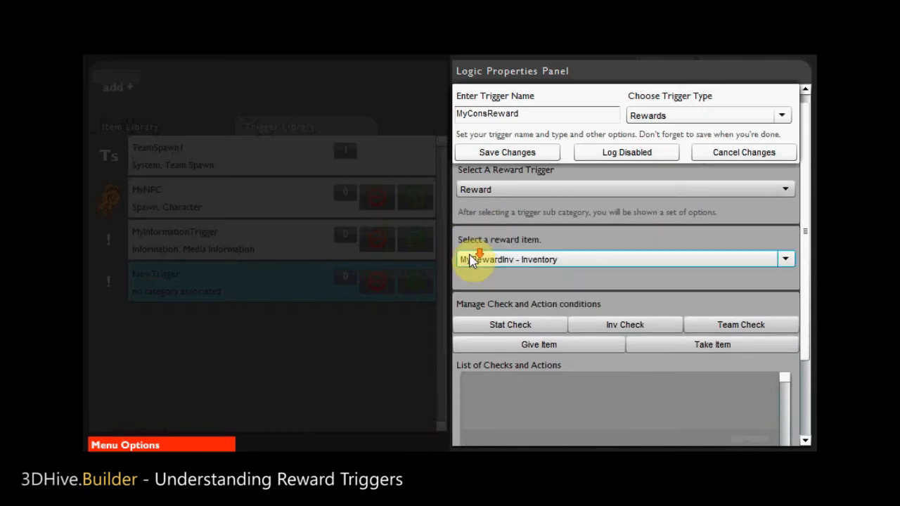
{"action": "scroll", "coordinate": [634, 242], "scroll_direction": "down", "scroll_amount": 2}
{"action": "left_click", "coordinate": [546, 240]}
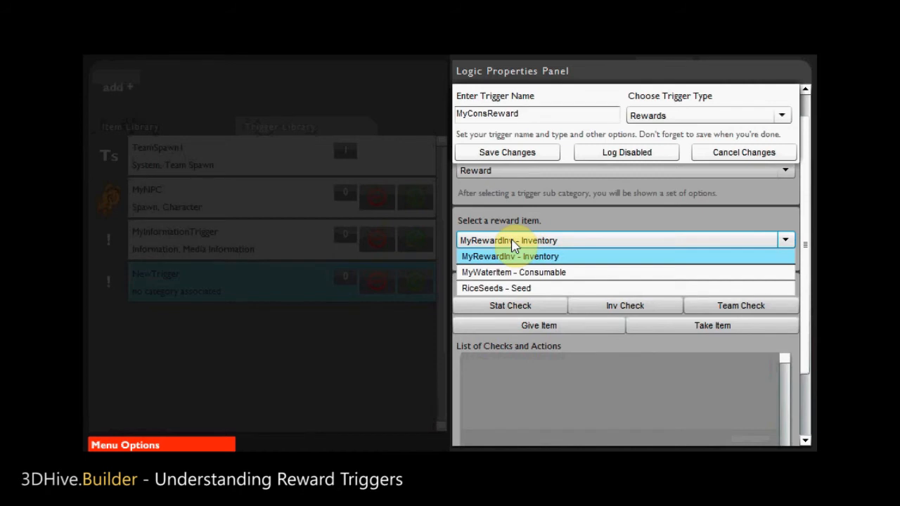
{"action": "left_click", "coordinate": [543, 274]}
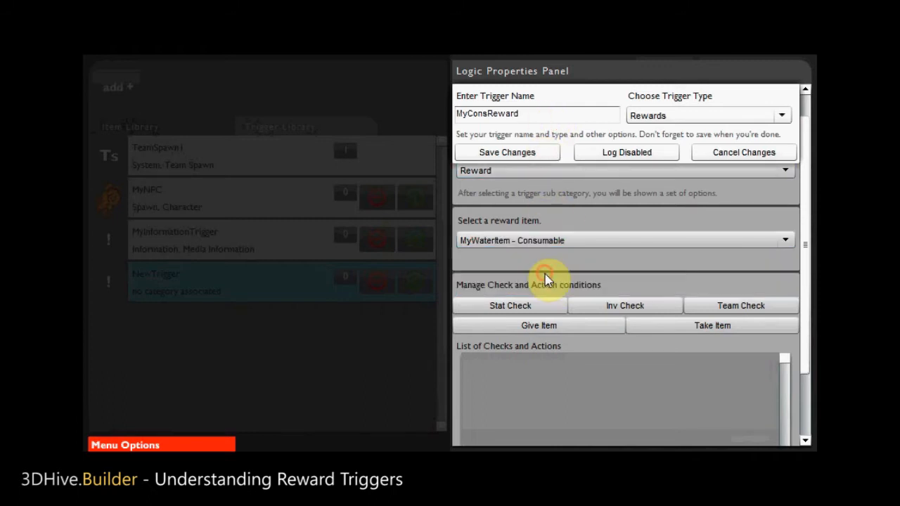
- Review the check and action conditions of MyConsReward and save the trigger
{"action": "left_click_drag", "start_coordinate": [806, 181], "coordinate": [810, 217]}
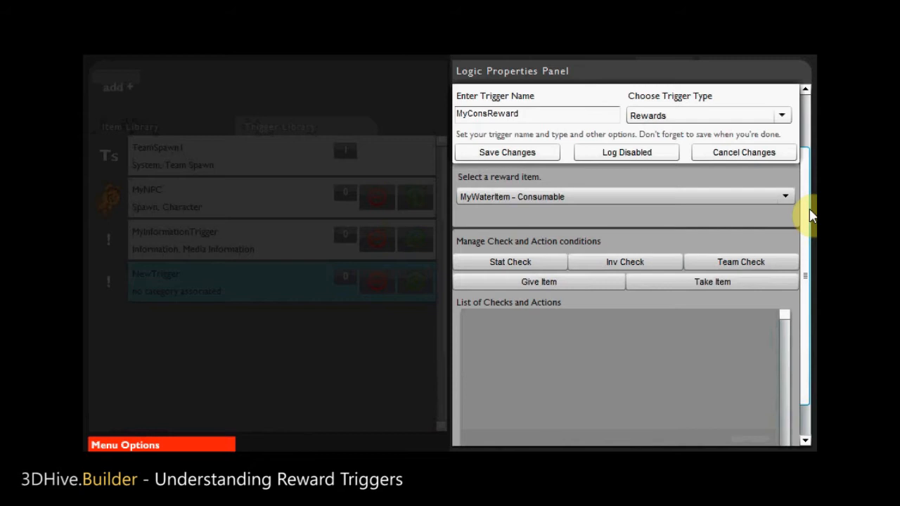
{"action": "scroll", "coordinate": [810, 219], "scroll_direction": "down", "scroll_amount": 2}
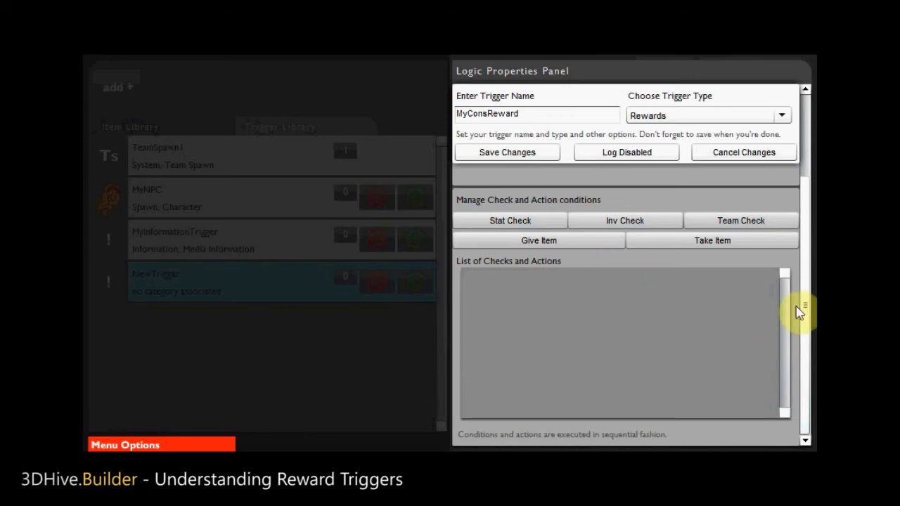
{"action": "left_click_drag", "start_coordinate": [808, 311], "coordinate": [812, 208]}
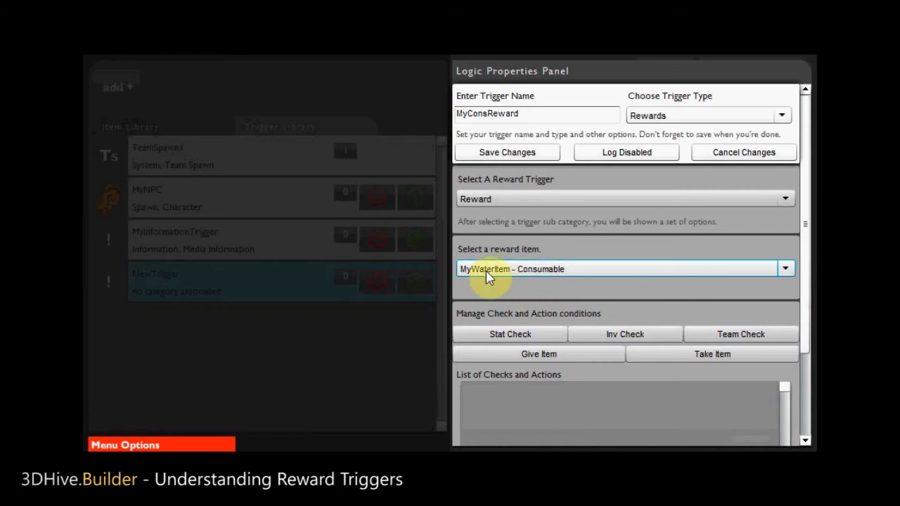
{"action": "left_click", "coordinate": [511, 154]}
{"action": "left_click", "coordinate": [185, 291]}
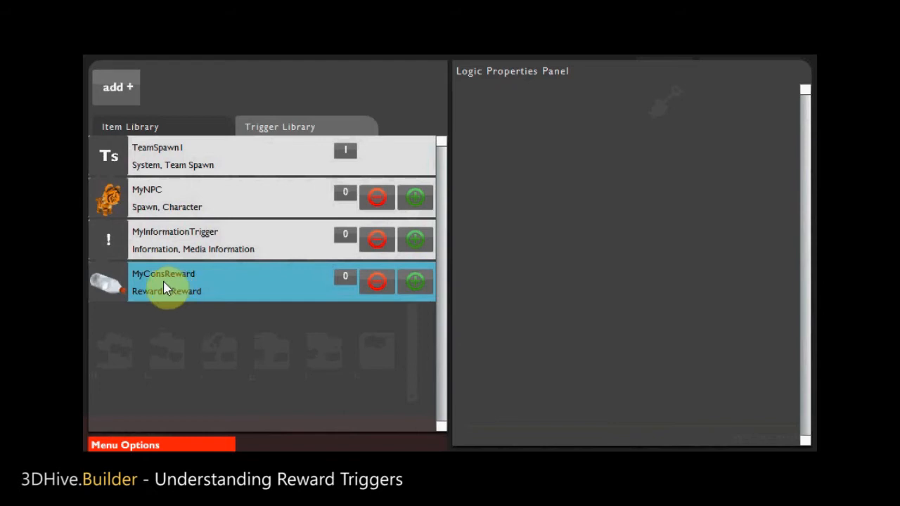
- Add a second blank trigger and set its type to Rewards with the Reward sub-category
{"action": "left_click", "coordinate": [115, 91]}
{"action": "left_click", "coordinate": [232, 90]}
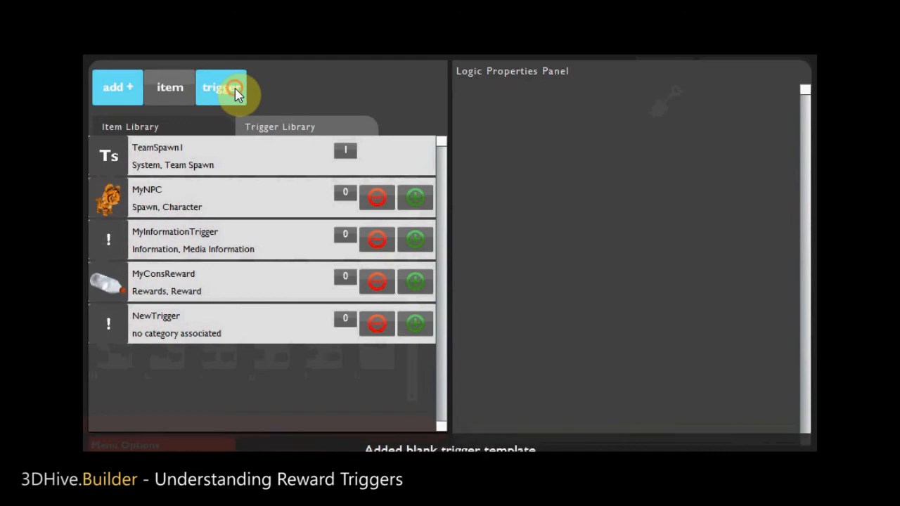
{"action": "left_click", "coordinate": [234, 327]}
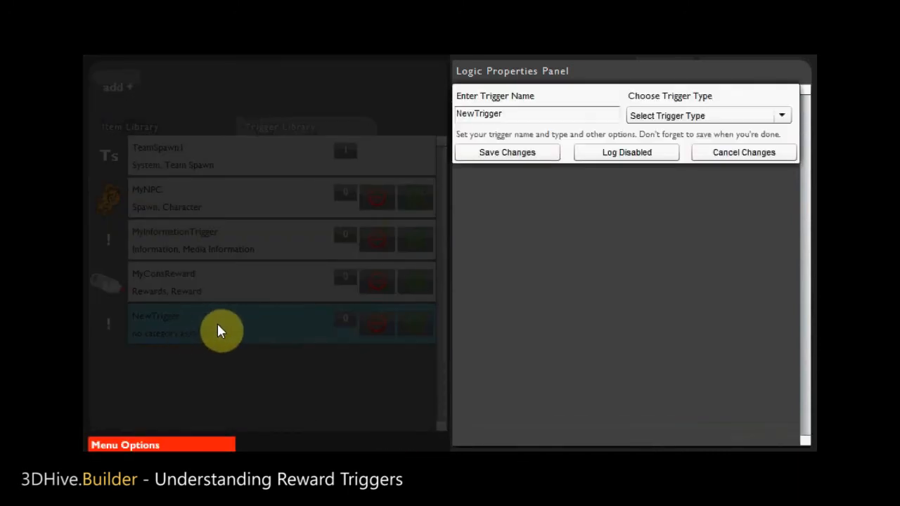
{"action": "left_click", "coordinate": [695, 124]}
{"action": "left_click", "coordinate": [626, 179]}
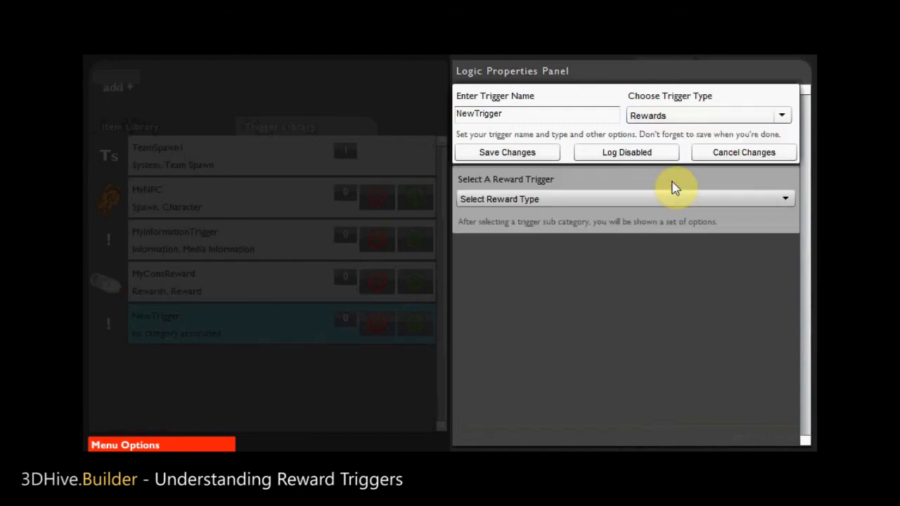
{"action": "left_click", "coordinate": [629, 200]}
{"action": "left_click", "coordinate": [523, 234]}
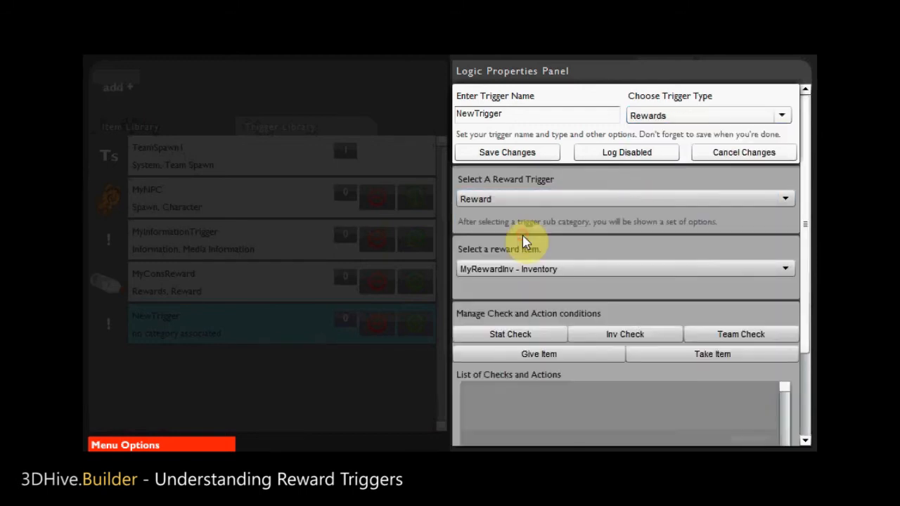
- Name the trigger InvRewardTrigger, give it MyRewardInv - Inventory as reward item, and save it
{"action": "left_click", "coordinate": [554, 116]}
{"action": "double_click", "coordinate": [554, 116]}
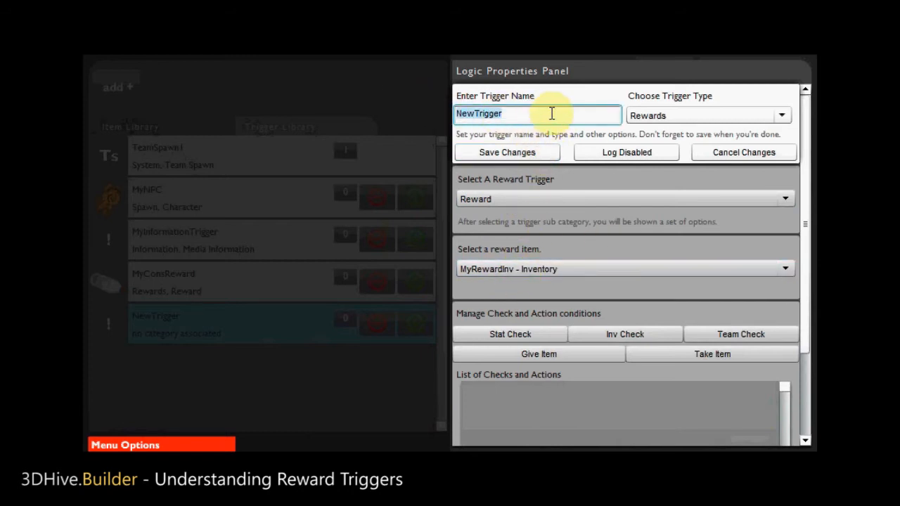
{"action": "type", "text": "InvRewardTrigger"}
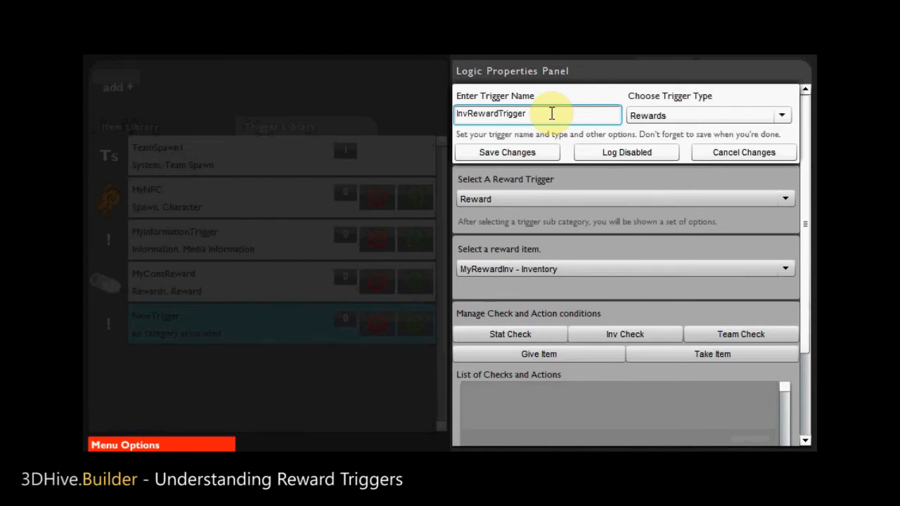
{"action": "left_click", "coordinate": [533, 270]}
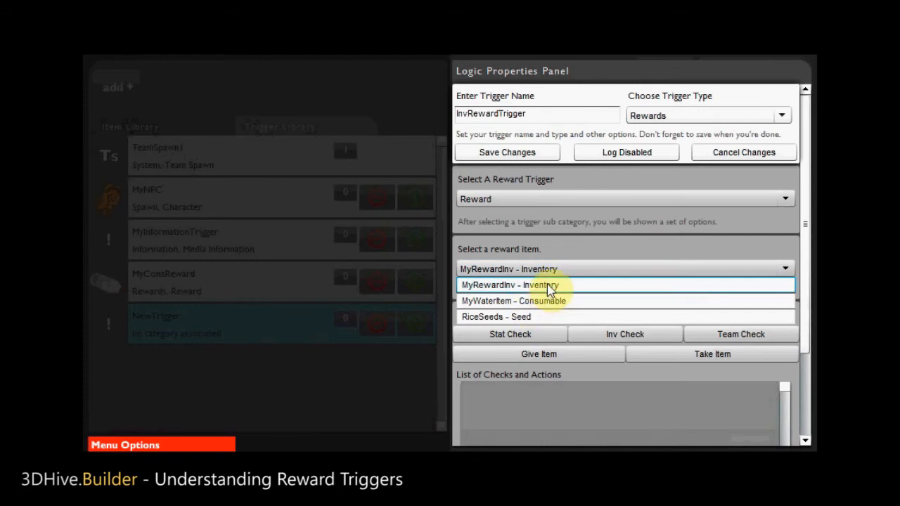
{"action": "left_click", "coordinate": [552, 287]}
{"action": "left_click", "coordinate": [502, 159]}
- Add a third trigger of type Rewards with the Reward sub-category and RiceSeeds - Seed as its reward item
{"action": "left_click", "coordinate": [109, 88]}
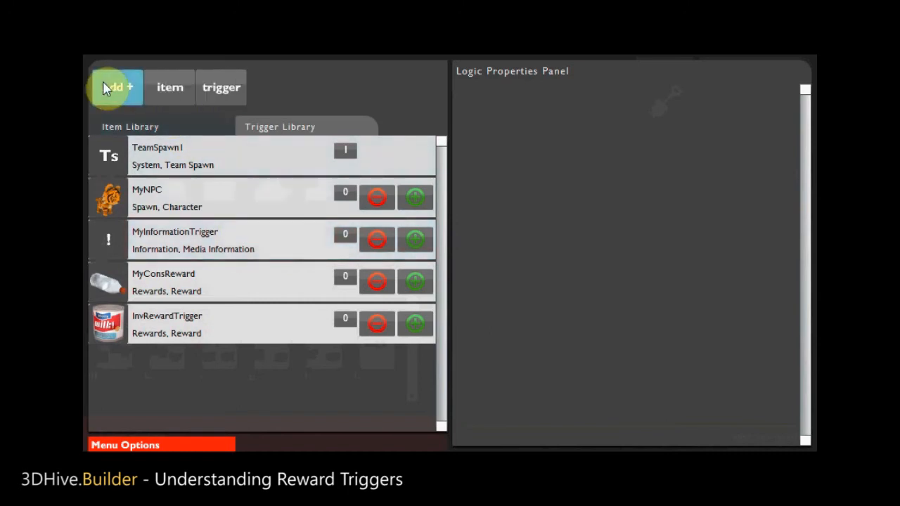
{"action": "left_click", "coordinate": [218, 95]}
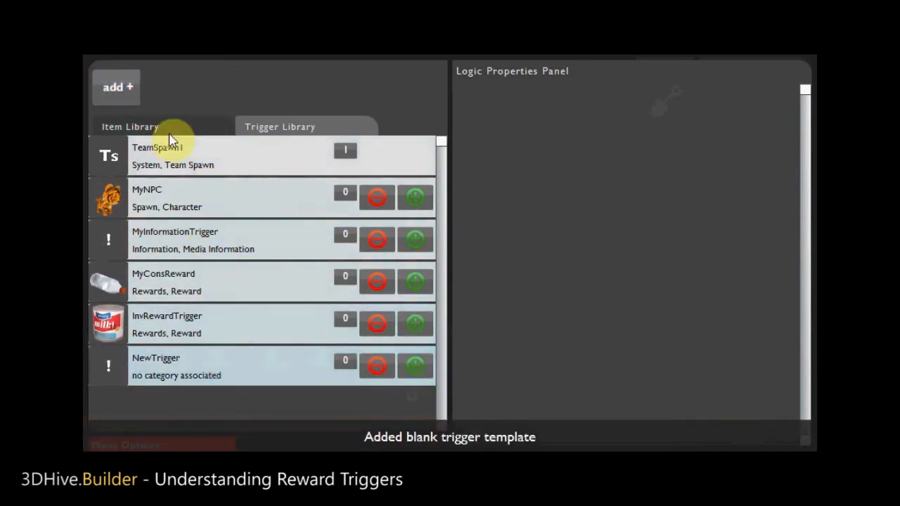
{"action": "left_click", "coordinate": [246, 374]}
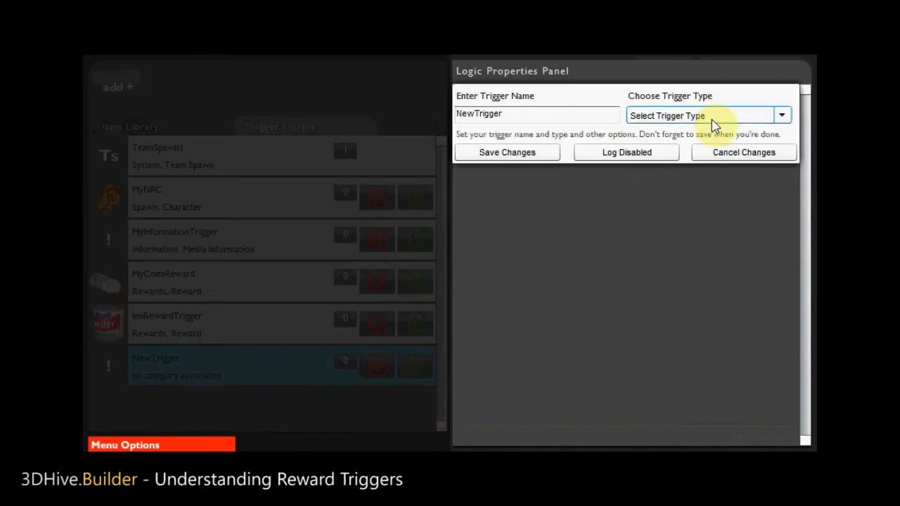
{"action": "left_click", "coordinate": [712, 118]}
{"action": "left_click", "coordinate": [677, 180]}
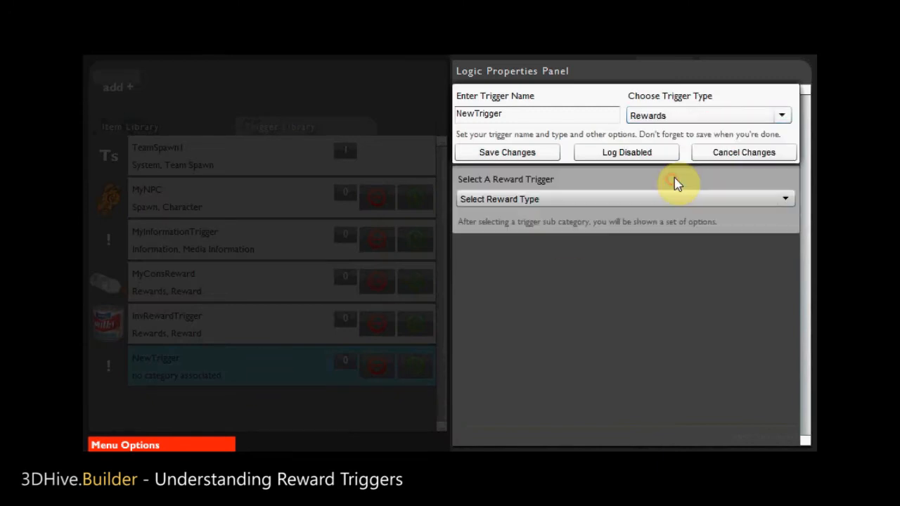
{"action": "left_click", "coordinate": [496, 200]}
{"action": "left_click", "coordinate": [480, 231]}
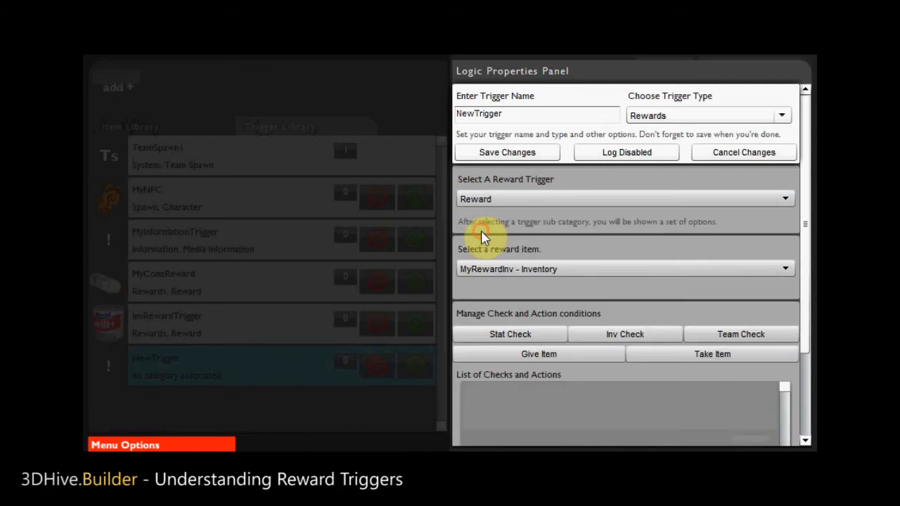
{"action": "left_click", "coordinate": [508, 273]}
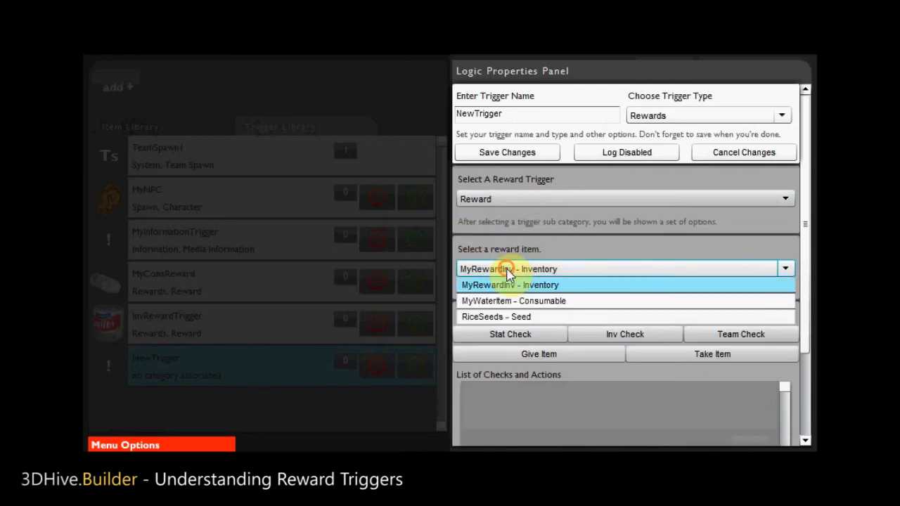
{"action": "left_click", "coordinate": [521, 317]}
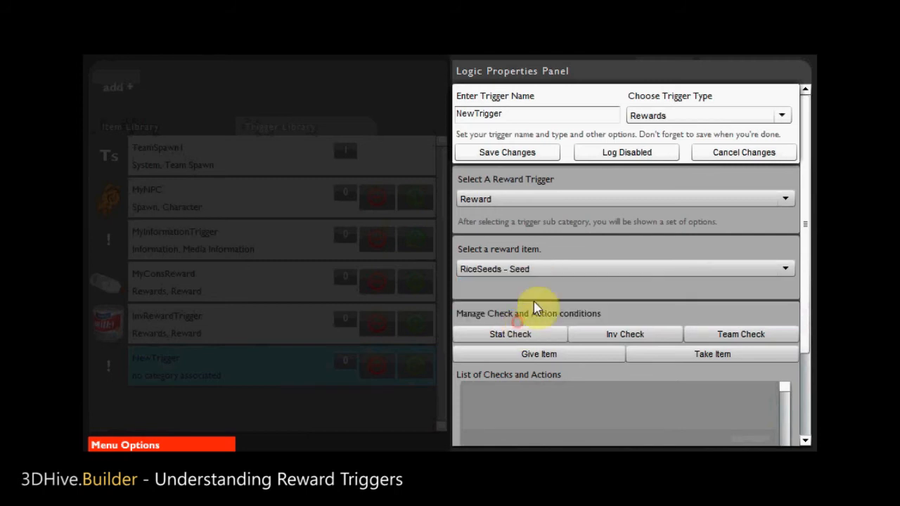
- Name the rice seed reward trigger MySeedItemReward and save it
{"action": "double_click", "coordinate": [547, 119]}
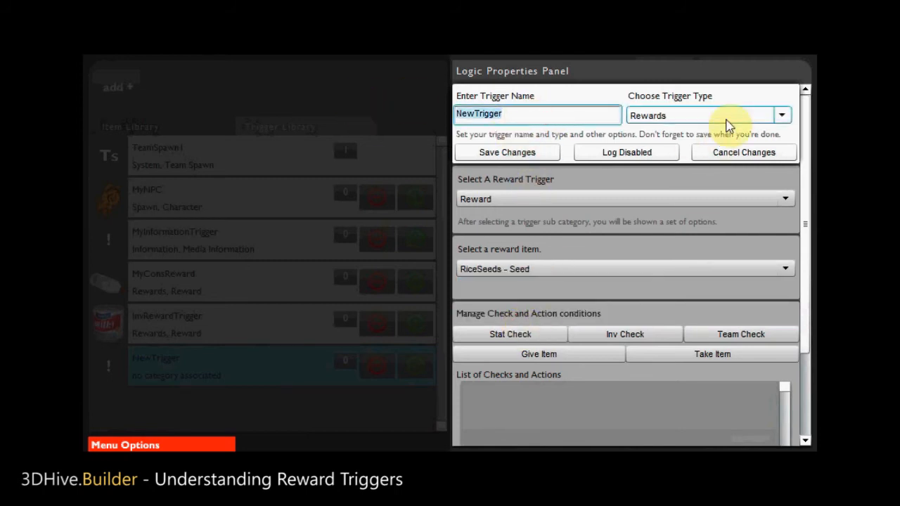
{"action": "type", "text": "My"}
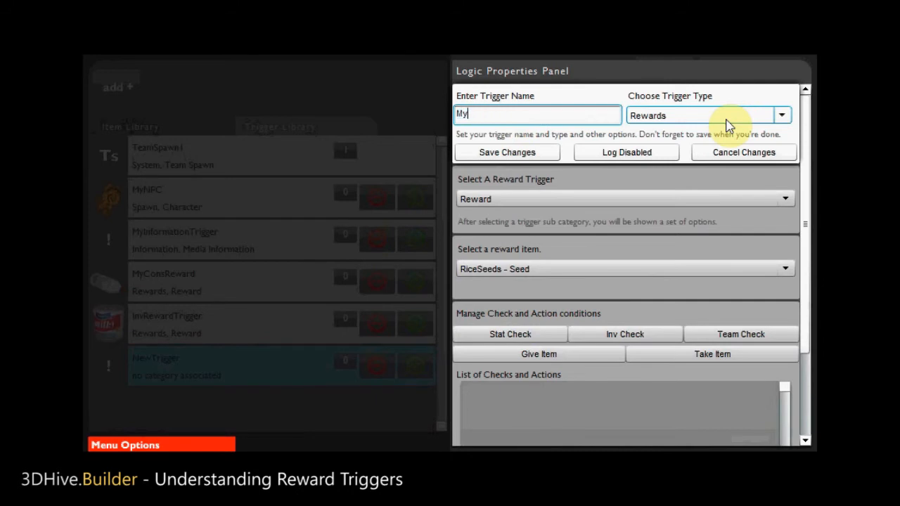
{"action": "type", "text": "SeddItem"}
{"action": "key", "text": "BackSpace"}
{"action": "key", "text": "BackSpace"}
{"action": "key", "text": "BackSpace"}
{"action": "key", "text": "BackSpace"}
{"action": "key", "text": "BackSpace"}
{"action": "key", "text": "BackSpace"}
{"action": "type", "text": "ItemReward"}
{"action": "left_click", "coordinate": [505, 152]}
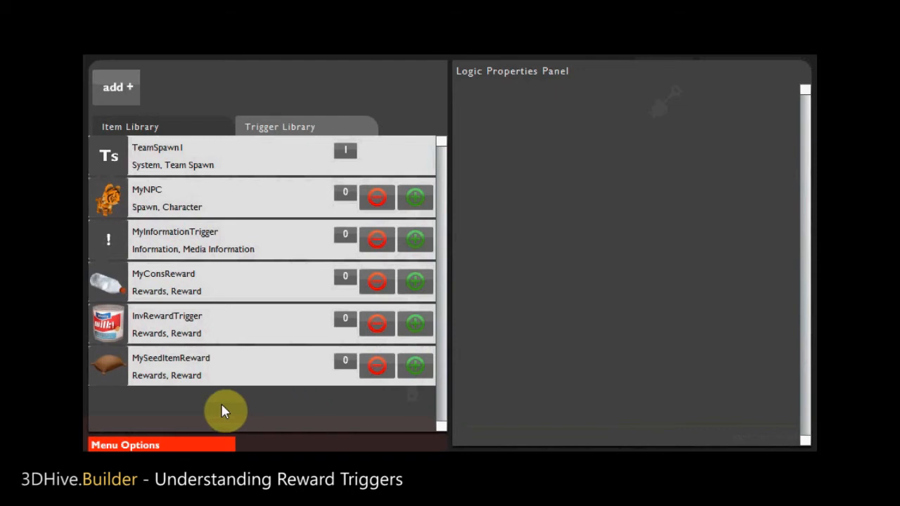
{"action": "left_click", "coordinate": [222, 280]}
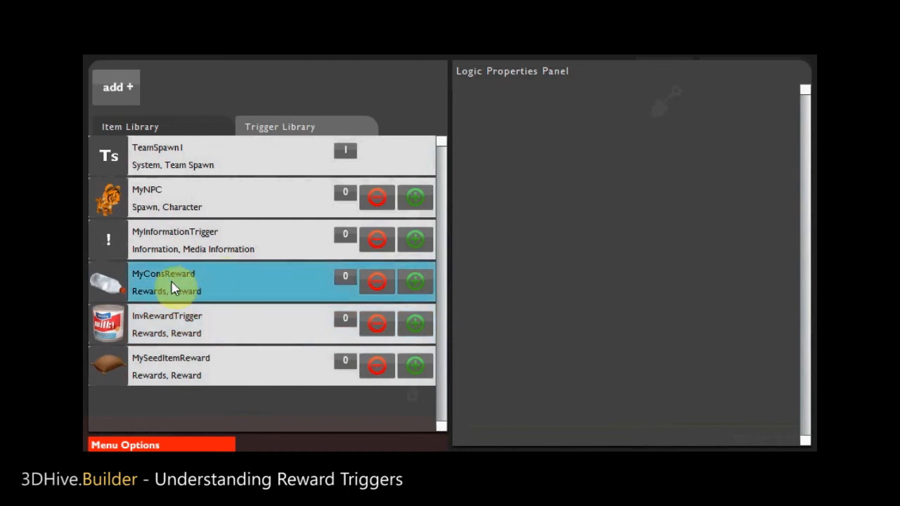
{"action": "left_click", "coordinate": [187, 326]}
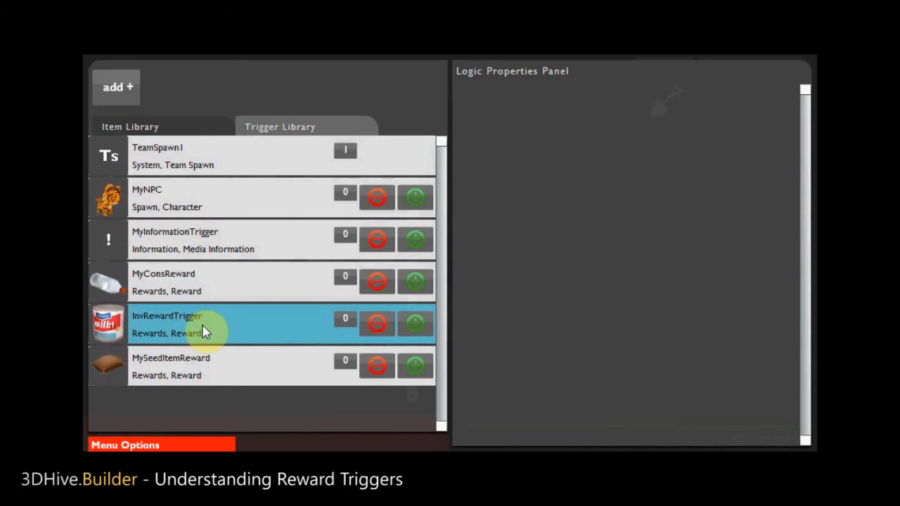
{"action": "left_click", "coordinate": [150, 375]}
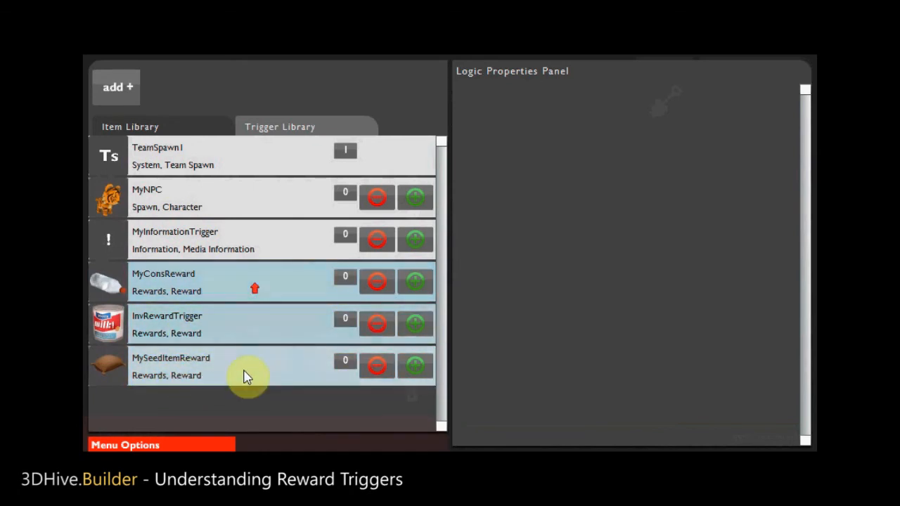
- In the game settings, set the kill reward of MyTeam's Chinese Female Child2 avatar to MyConsReward and return to the main builder screen
{"action": "left_click", "coordinate": [247, 297]}
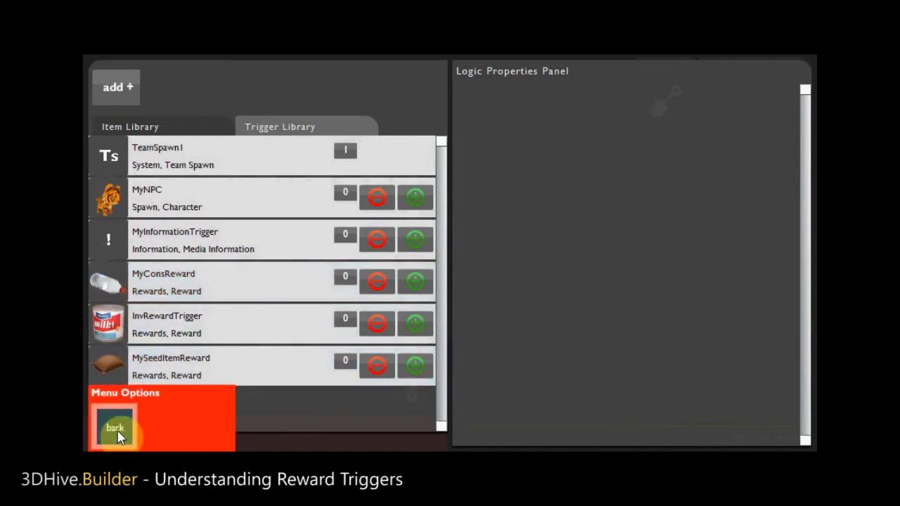
{"action": "left_click", "coordinate": [119, 433]}
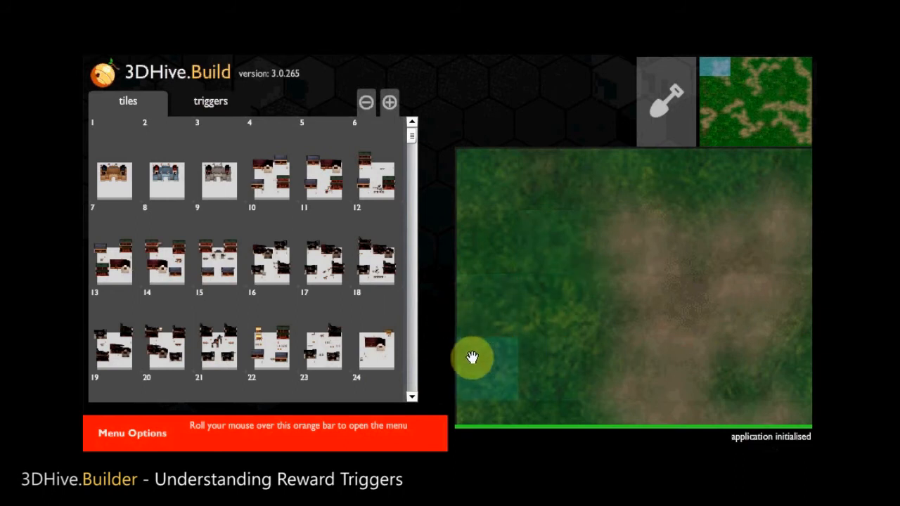
{"action": "mouse_move", "coordinate": [434, 433]}
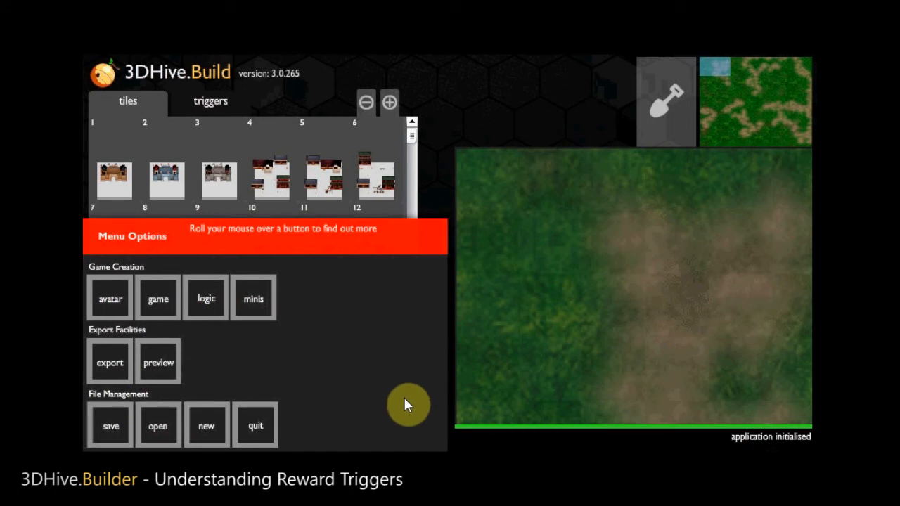
{"action": "left_click", "coordinate": [158, 304]}
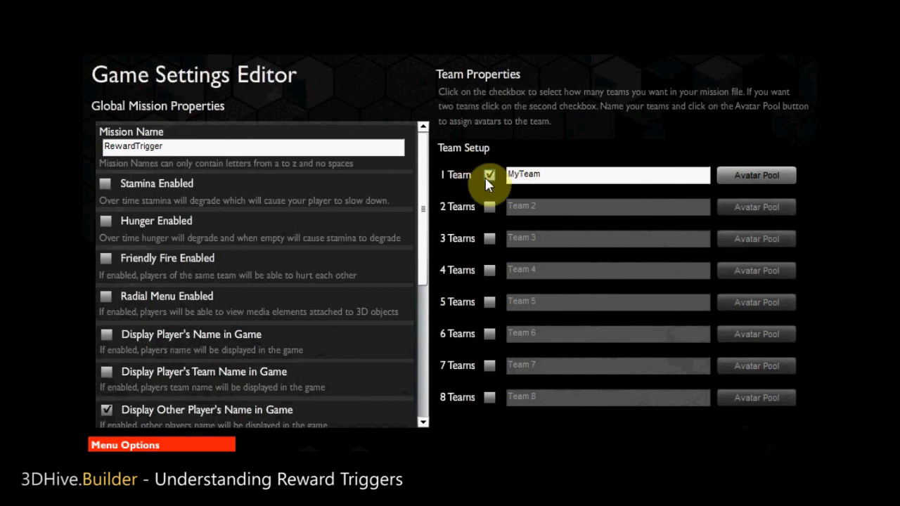
{"action": "left_click", "coordinate": [750, 177]}
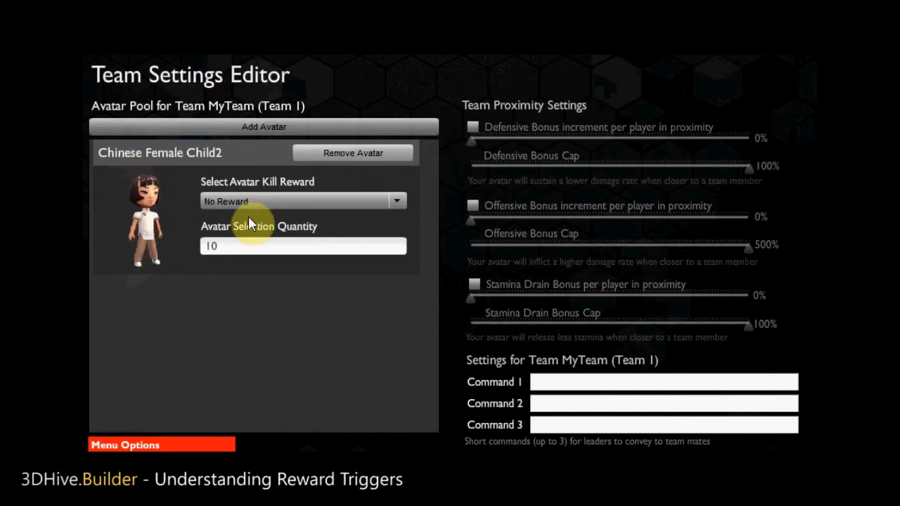
{"action": "left_click", "coordinate": [398, 202]}
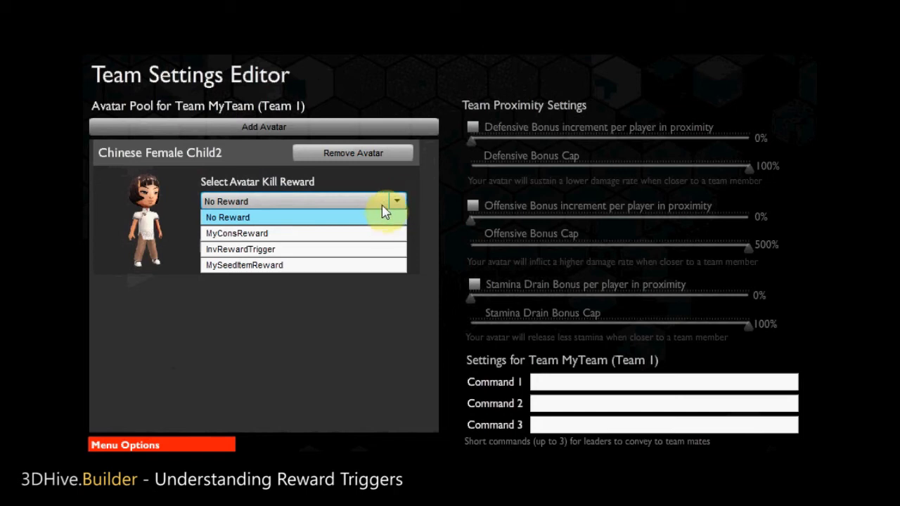
{"action": "left_click", "coordinate": [291, 240]}
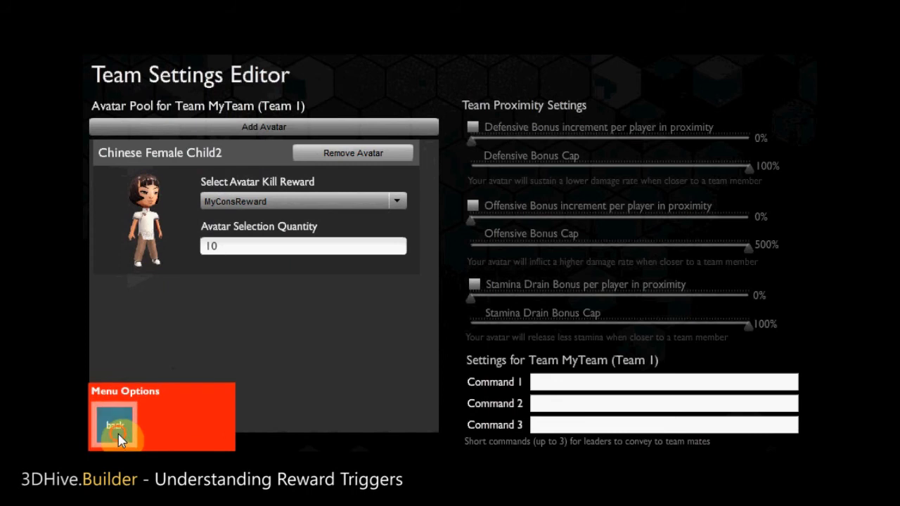
{"action": "left_click", "coordinate": [116, 432]}
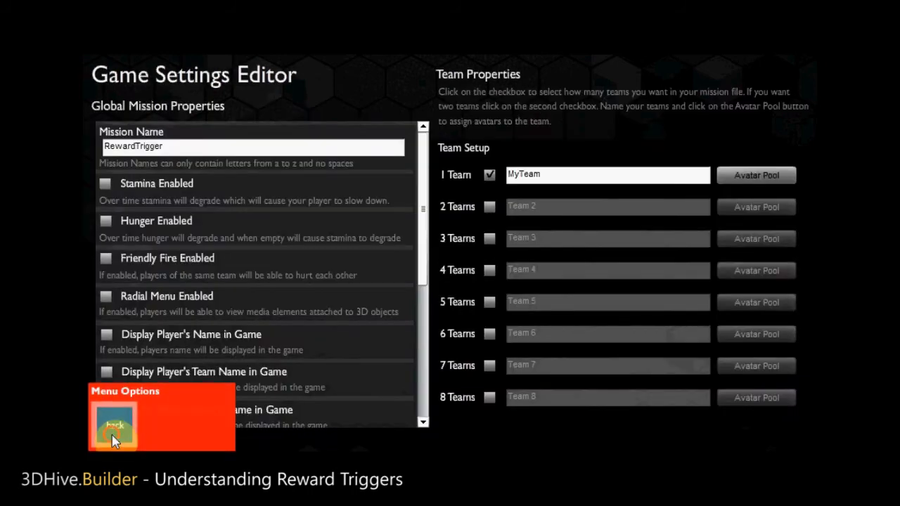
{"action": "left_click", "coordinate": [116, 435]}
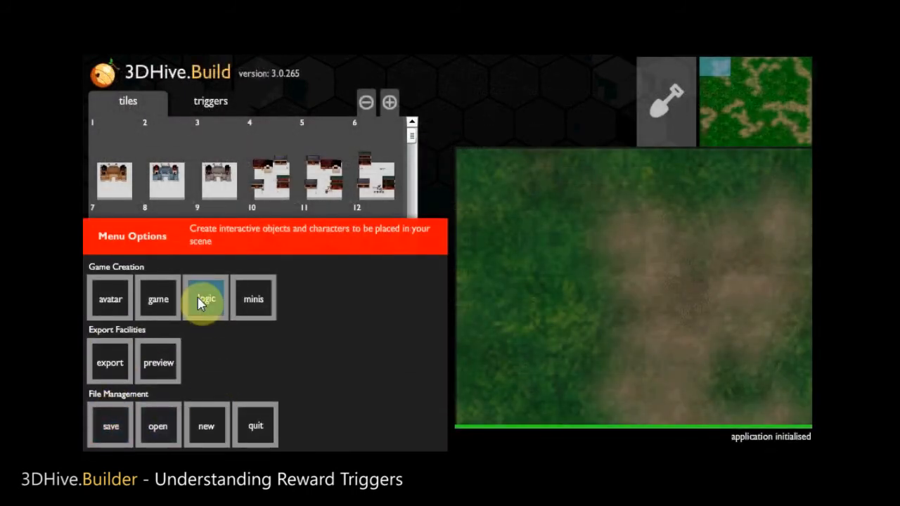
- Open the MyNPC spawn trigger from the trigger library for editing and set its kill reward to InvRewardTrigger
{"action": "left_click", "coordinate": [206, 299]}
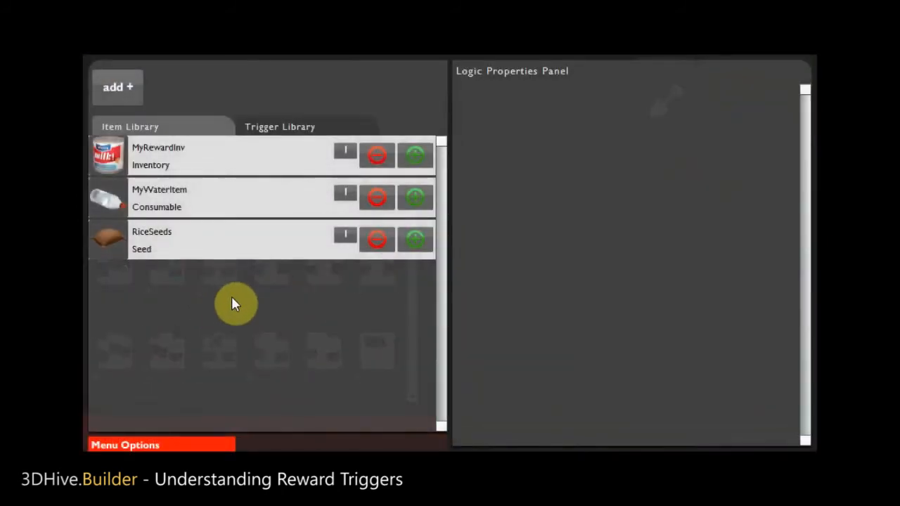
{"action": "left_click", "coordinate": [296, 123]}
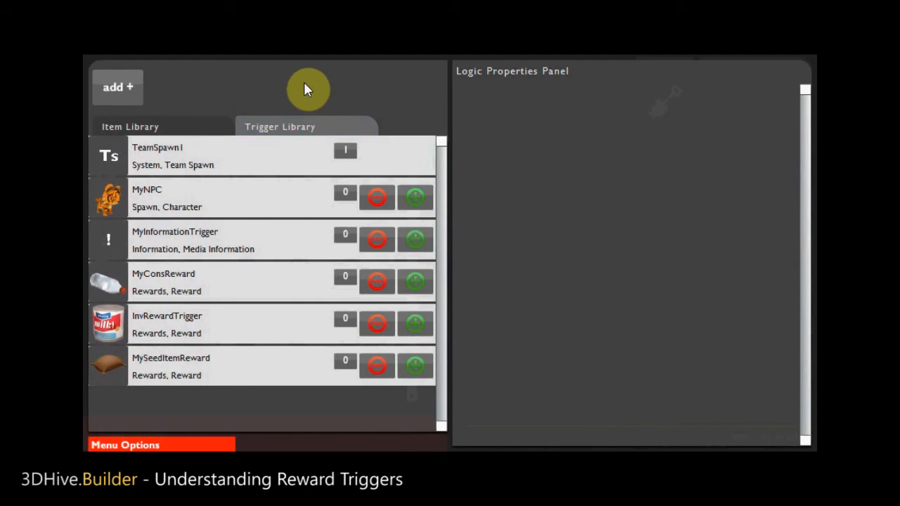
{"action": "left_click", "coordinate": [206, 197]}
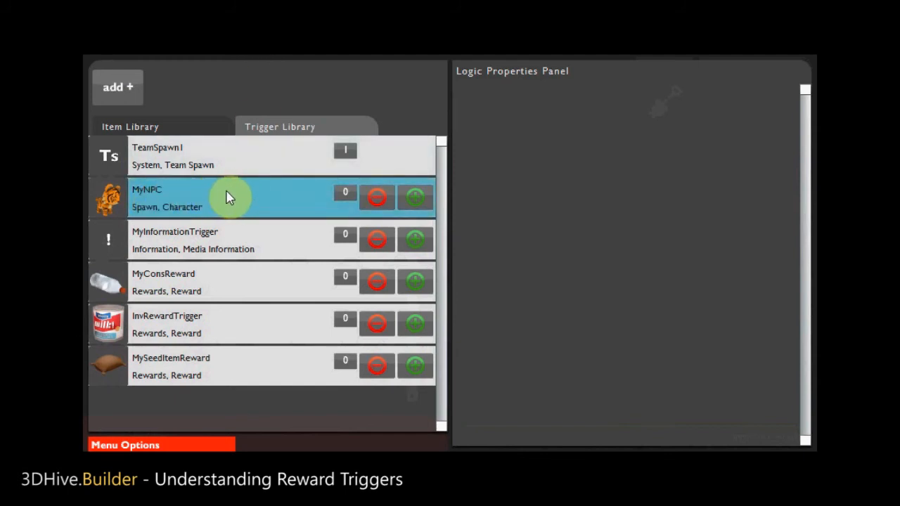
{"action": "left_click", "coordinate": [231, 201]}
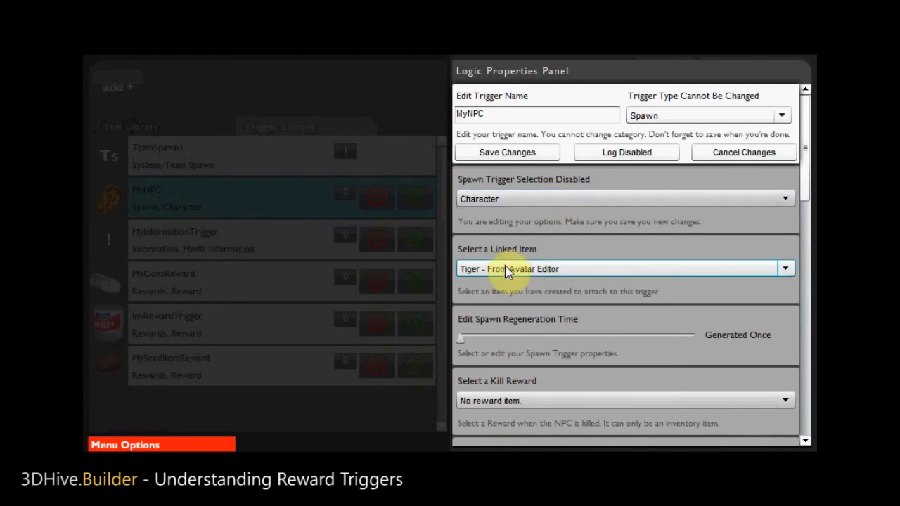
{"action": "scroll", "coordinate": [552, 245], "scroll_direction": "down", "scroll_amount": 1}
{"action": "scroll", "coordinate": [552, 245], "scroll_direction": "down", "scroll_amount": 3}
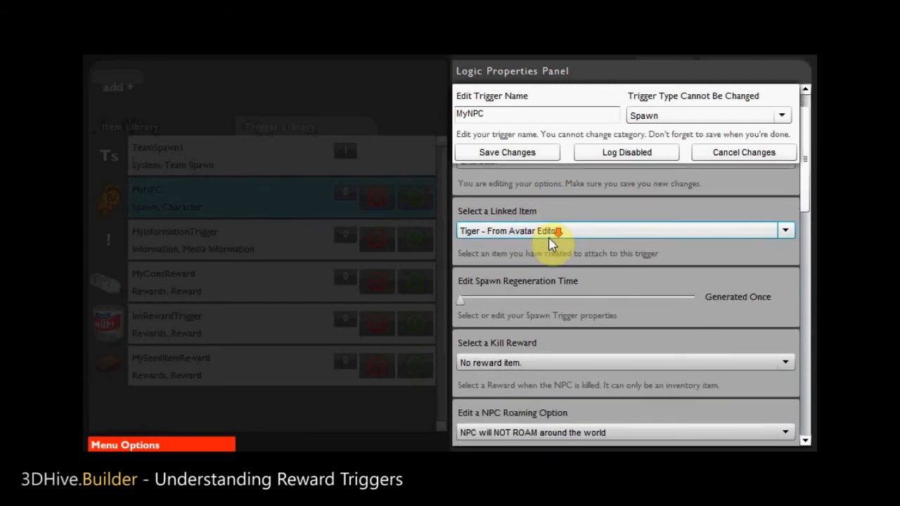
{"action": "scroll", "coordinate": [552, 247], "scroll_direction": "down", "scroll_amount": 2}
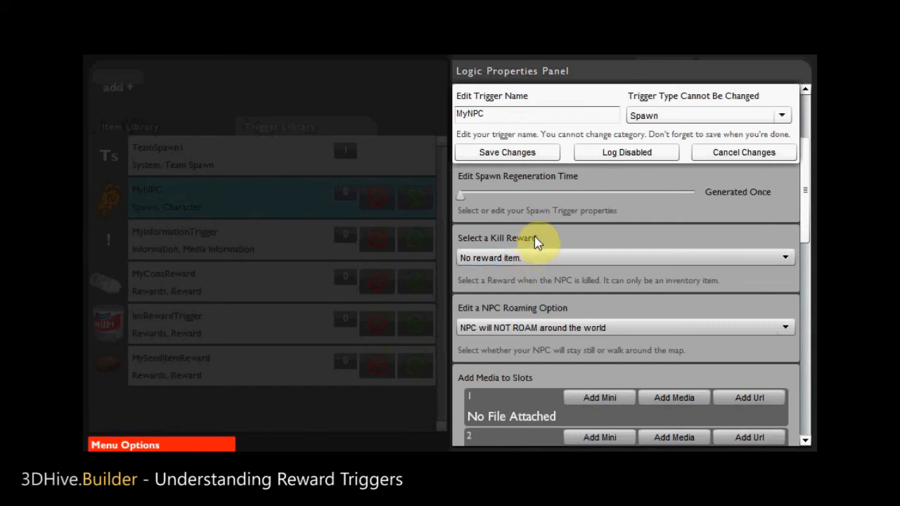
{"action": "left_click", "coordinate": [529, 256]}
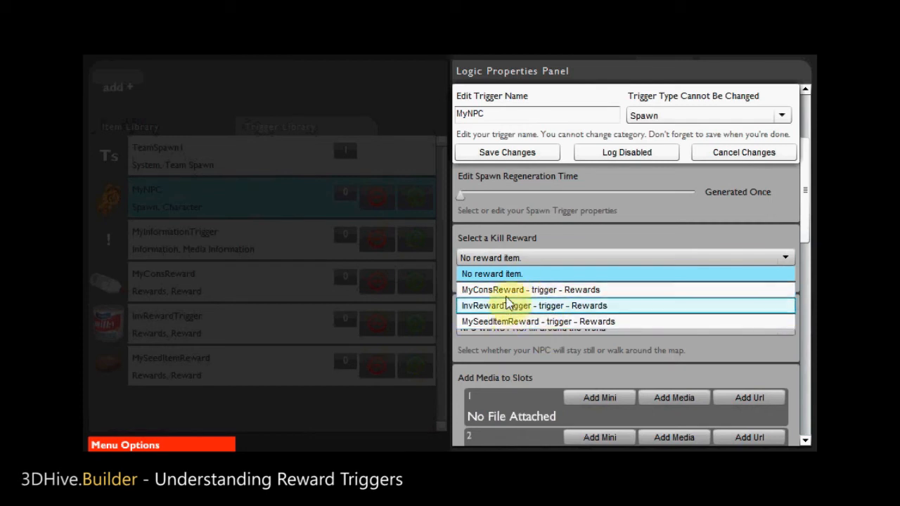
{"action": "left_click", "coordinate": [517, 289]}
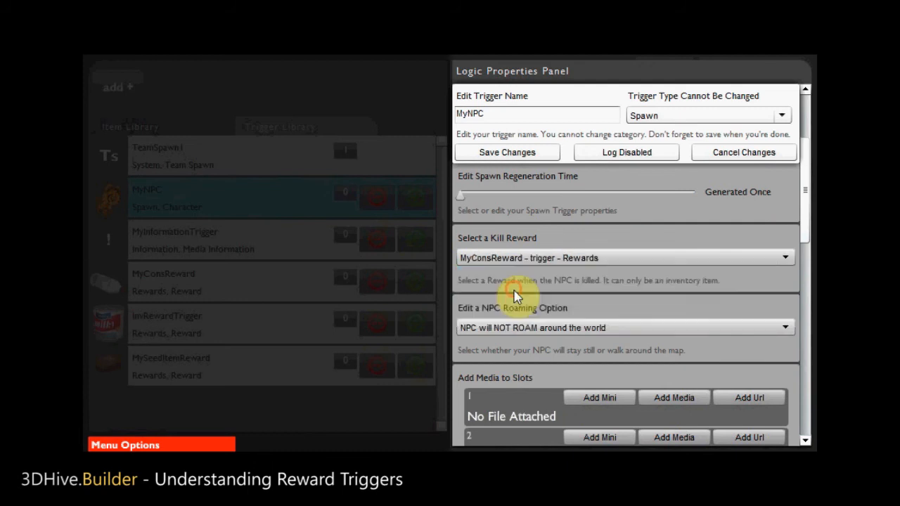
{"action": "left_click", "coordinate": [534, 265]}
{"action": "left_click", "coordinate": [518, 302]}
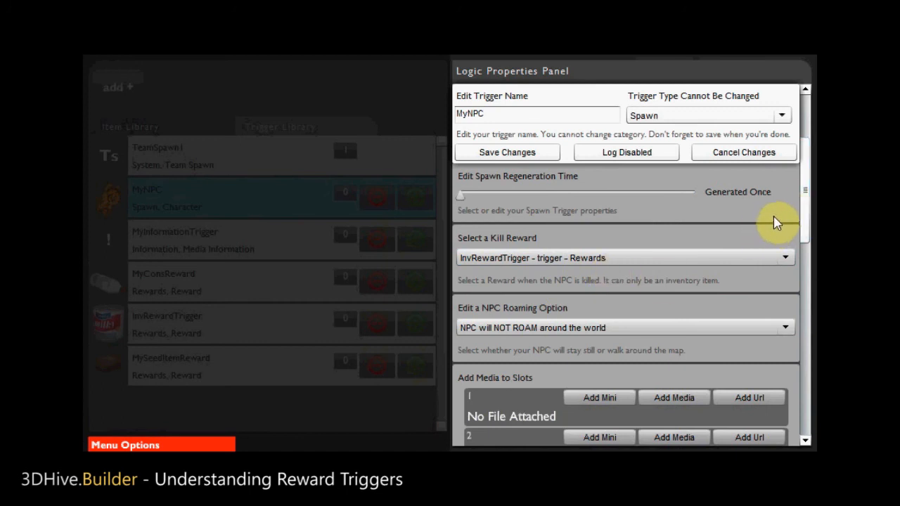
- Attach MyMiniGame to MyNPC's first media slot with MySeedItemReward as losing item and InvRewardTrigger as winning item
{"action": "left_click_drag", "start_coordinate": [804, 185], "coordinate": [804, 245]}
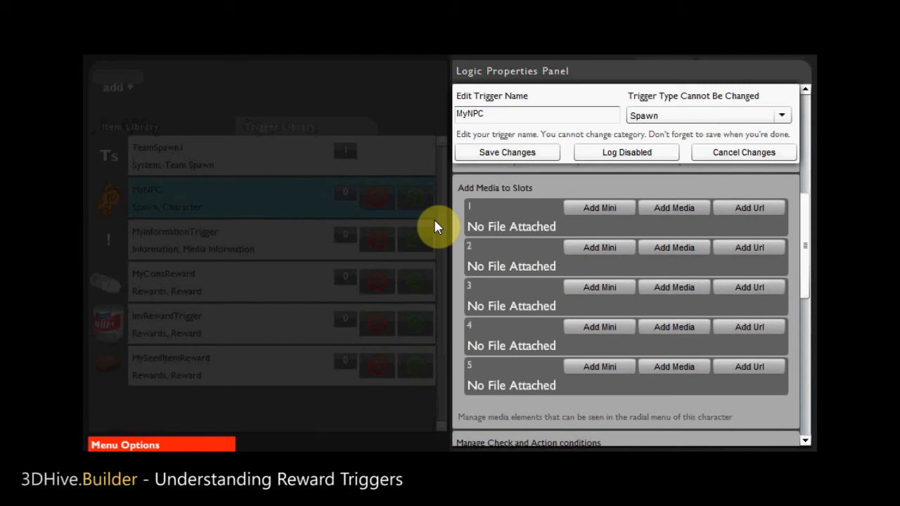
{"action": "left_click", "coordinate": [589, 210]}
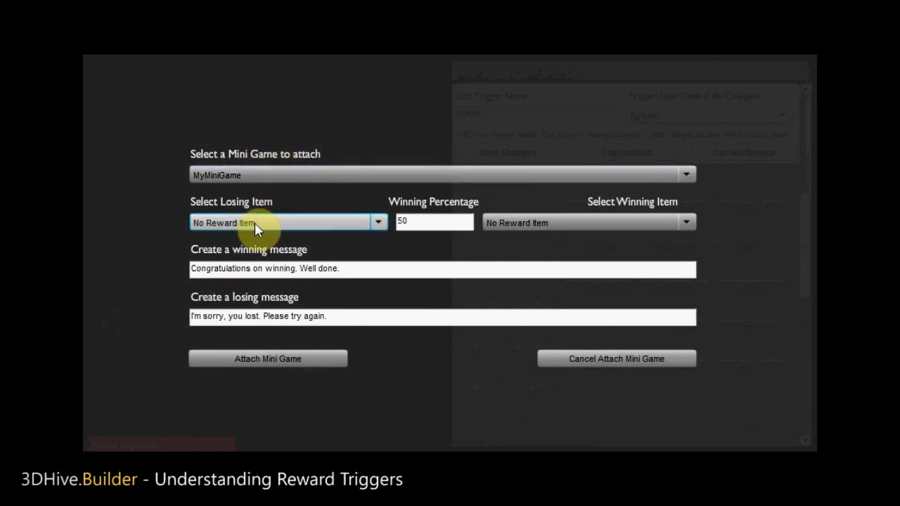
{"action": "left_click", "coordinate": [256, 224]}
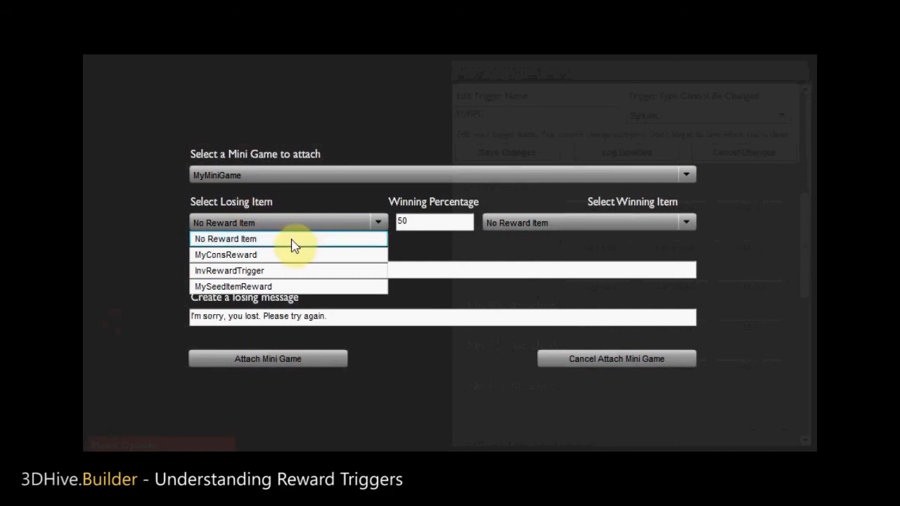
{"action": "left_click", "coordinate": [263, 288]}
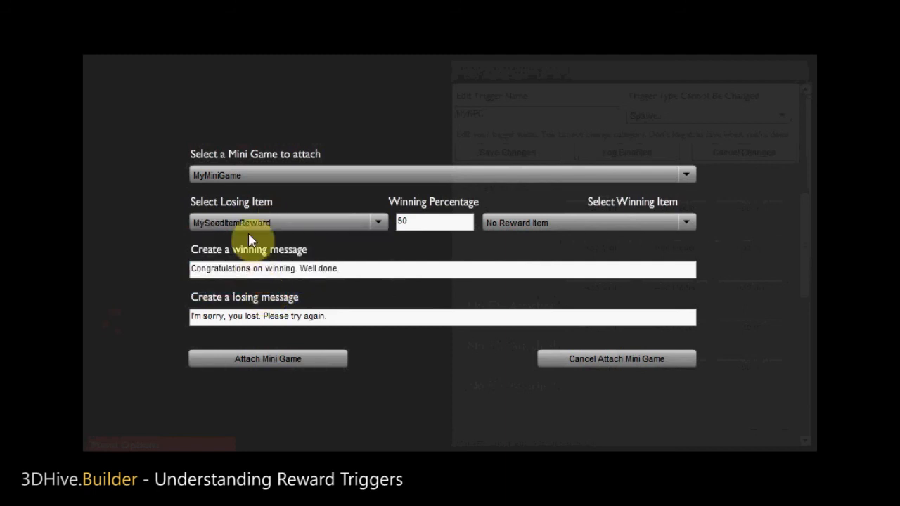
{"action": "left_click", "coordinate": [582, 225]}
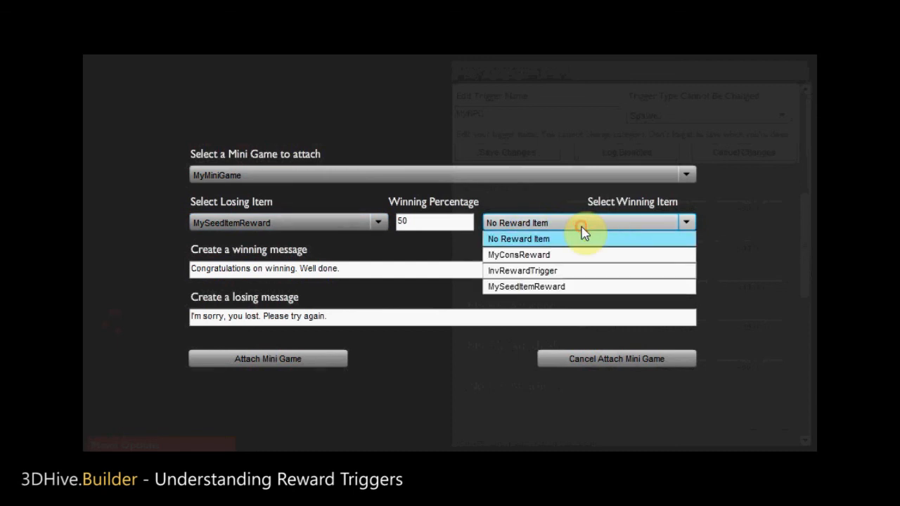
{"action": "left_click", "coordinate": [538, 271]}
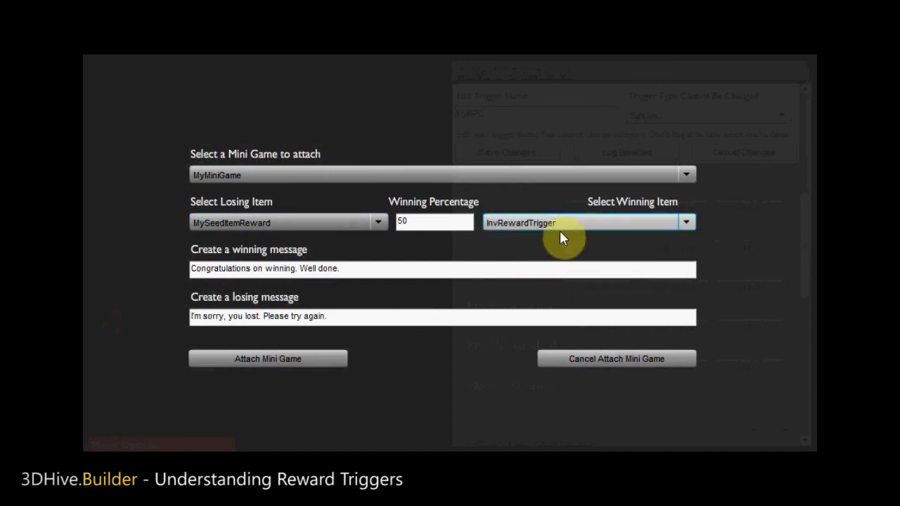
{"action": "left_click", "coordinate": [444, 223]}
{"action": "left_click_drag", "start_coordinate": [444, 224], "coordinate": [224, 229]}
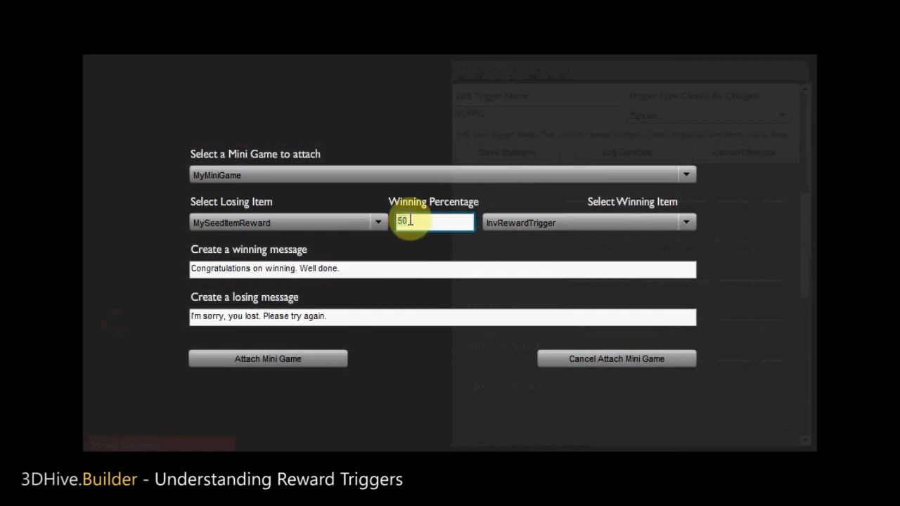
{"action": "left_click", "coordinate": [292, 363]}
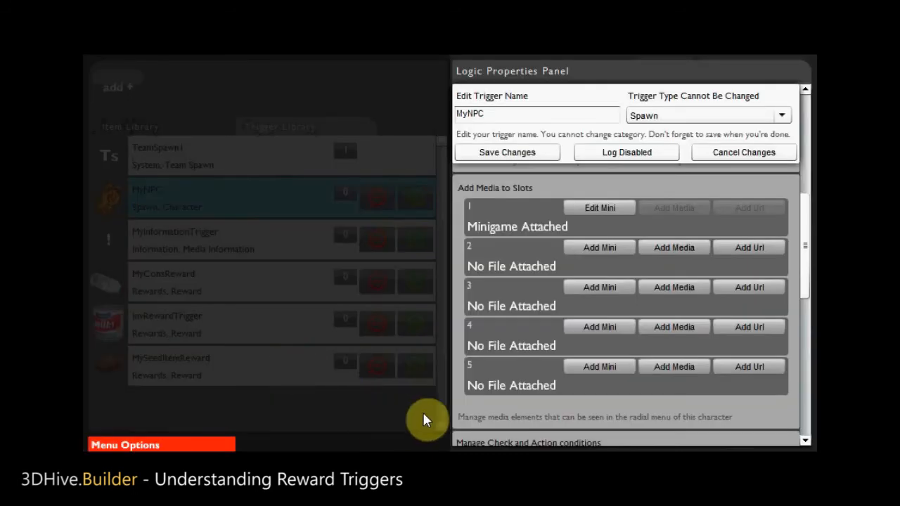
{"action": "scroll", "coordinate": [487, 394], "scroll_direction": "up", "scroll_amount": 5}
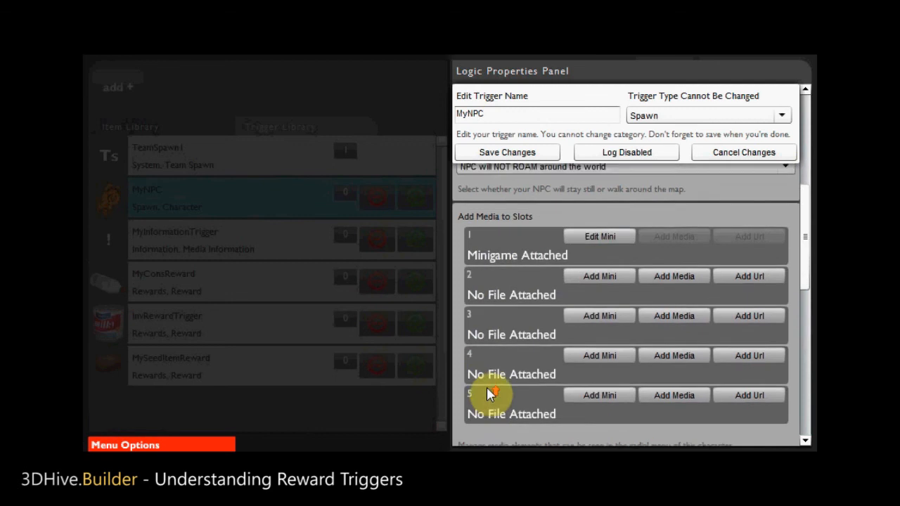
{"action": "scroll", "coordinate": [480, 402], "scroll_direction": "up", "scroll_amount": 1}
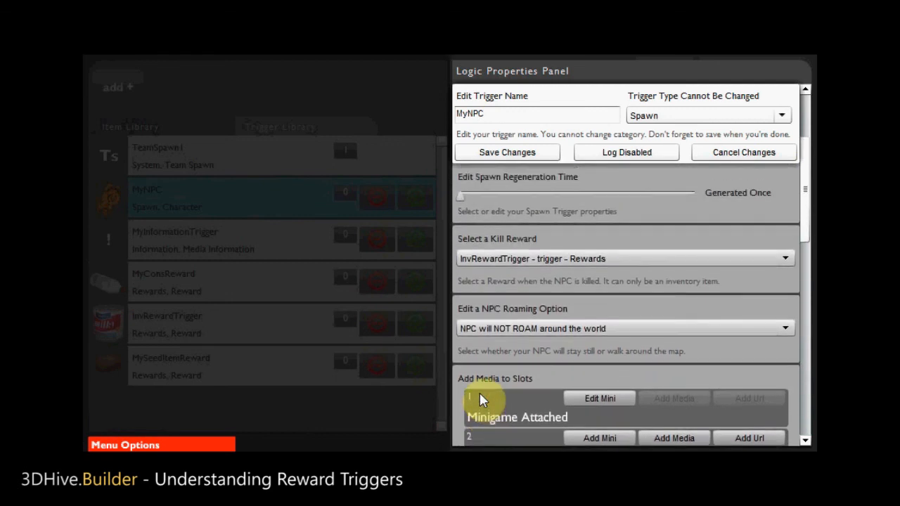